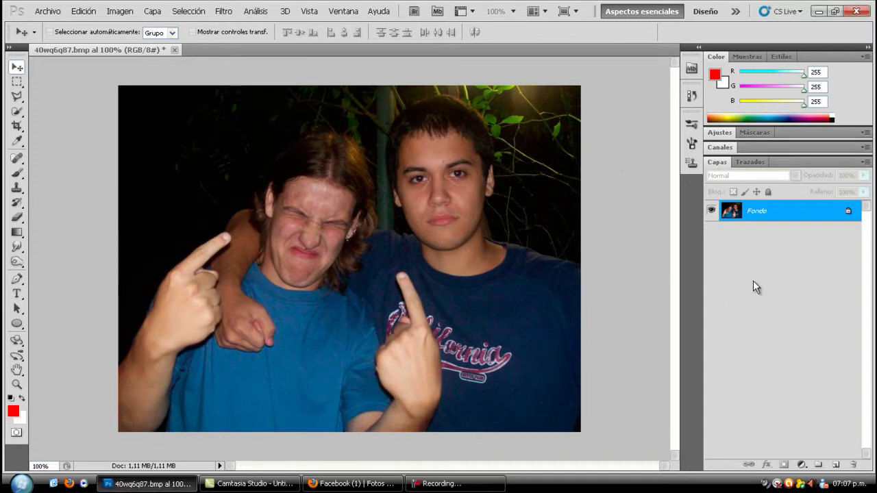
- Convert the locked Fondo background into an editable layer, keeping the default name Capa 0
double_click(843, 212)
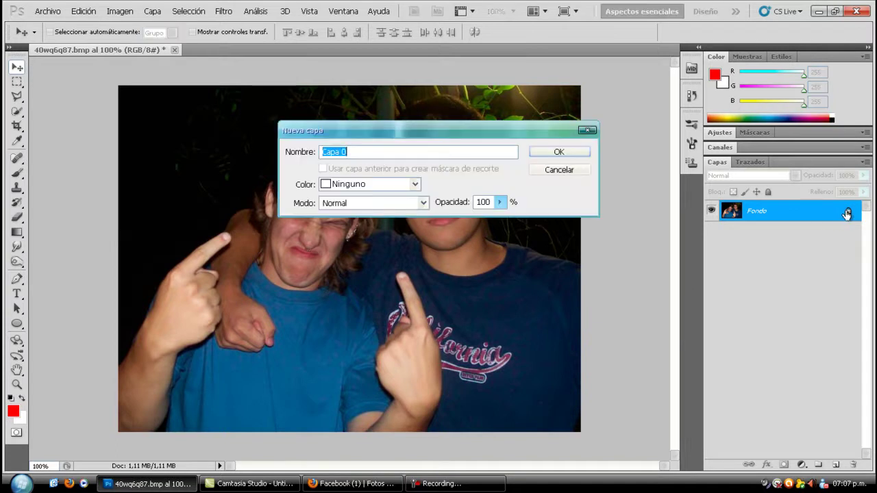
click(584, 147)
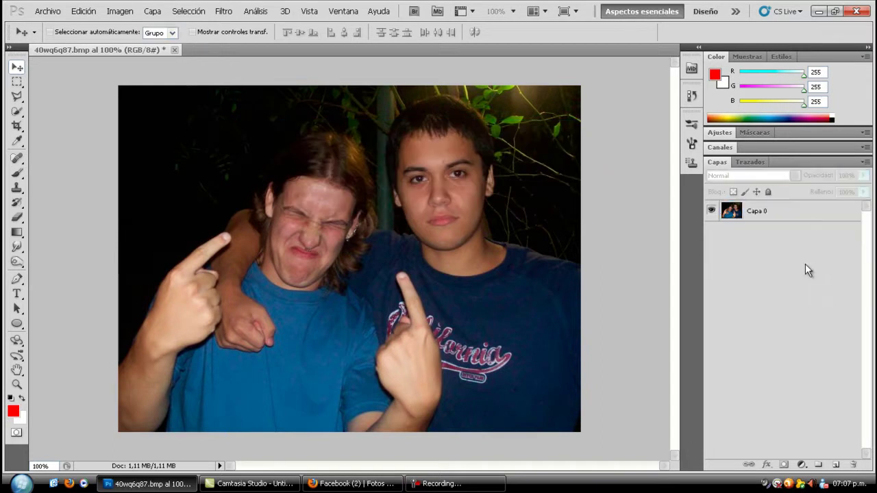
- Zoom in on the right-hand young man's face and switch to the Pen tool
click(17, 384)
click(51, 32)
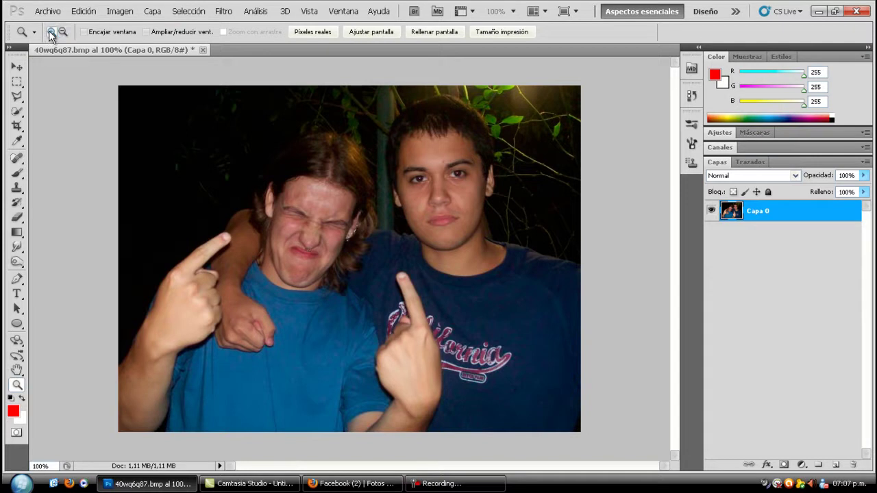
drag(372, 89, 522, 270)
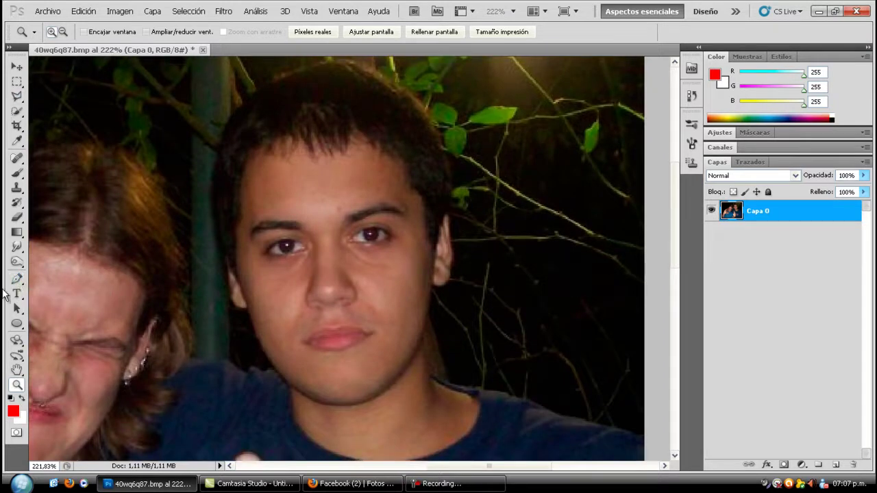
click(17, 279)
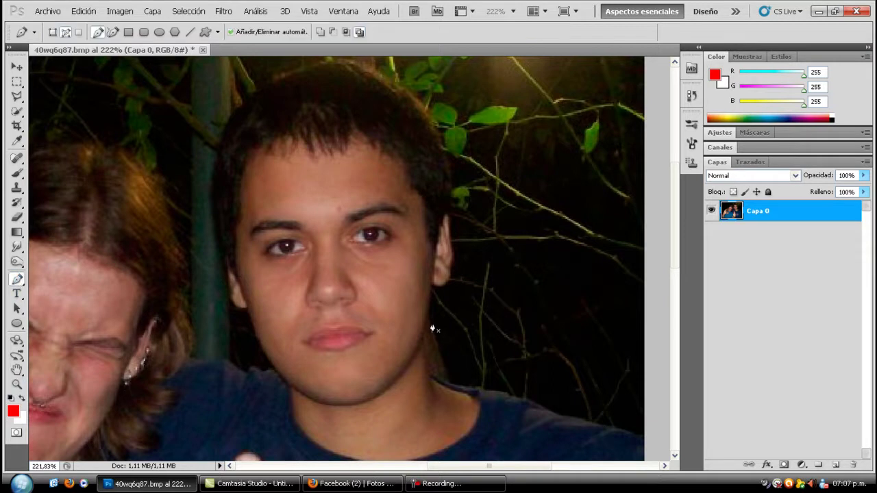
scroll(433, 320, down, 2)
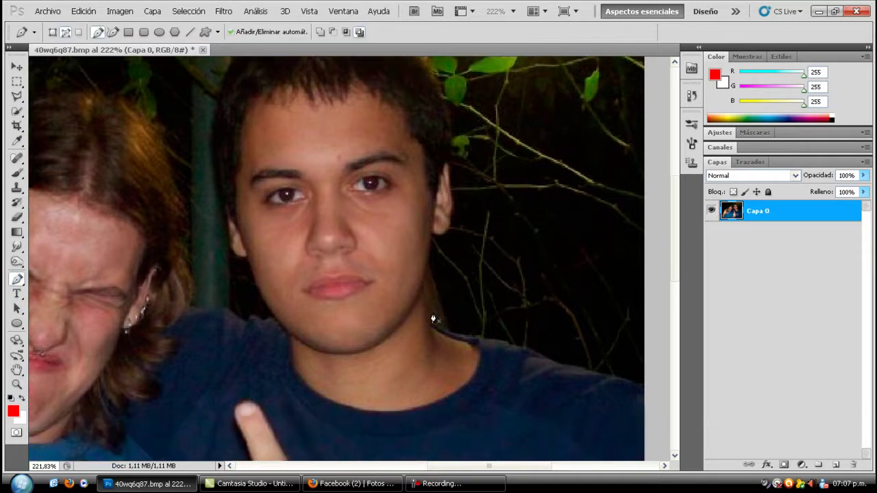
- Start the pen path at the chin and curve it along the right jawline
click(349, 354)
click(431, 238)
click(395, 291)
drag(395, 290, 412, 315)
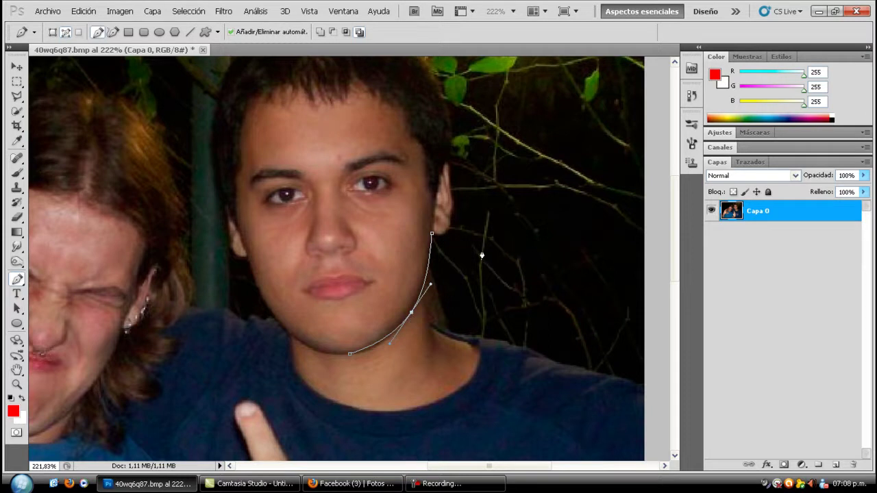
- Continue the curved path around the ear and up the side of the hair
drag(449, 222, 445, 234)
drag(451, 200, 451, 207)
drag(448, 165, 449, 180)
scroll(453, 180, up, 3)
drag(444, 154, 446, 192)
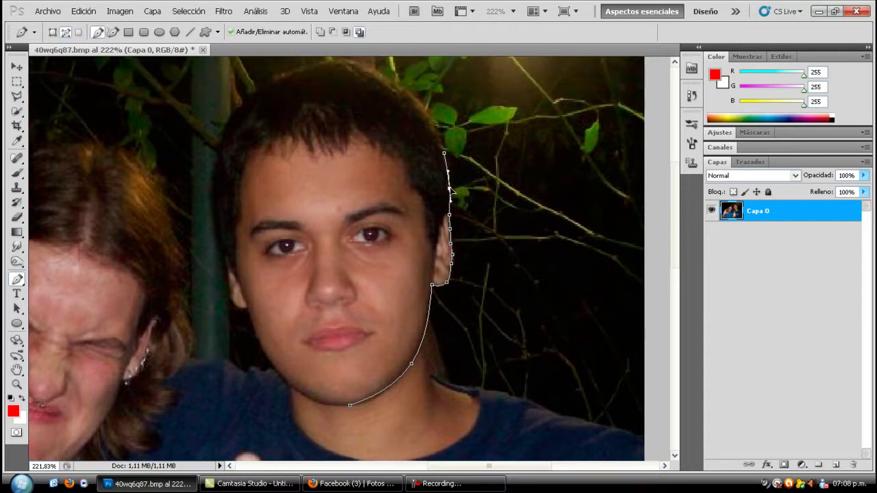
scroll(441, 187, up, 3)
mouse_move(425, 163)
mouse_down()
mouse_move(439, 193)
mouse_move(431, 183)
mouse_up()
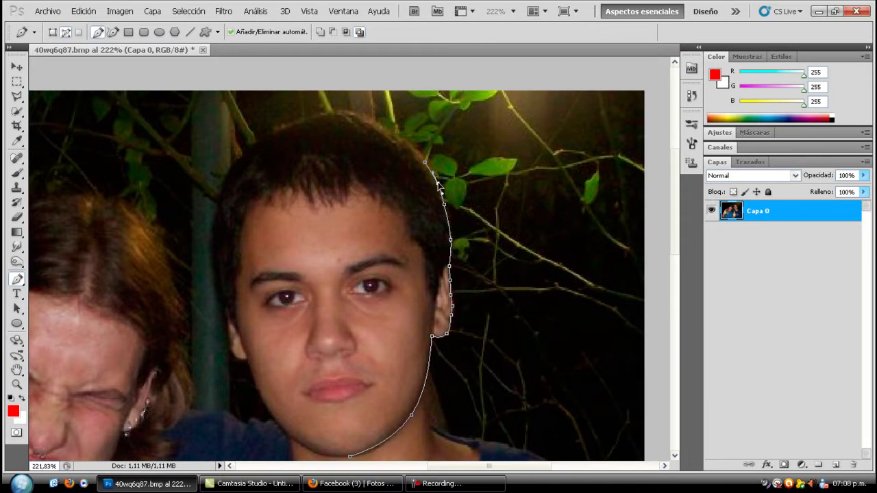
- Extend the curved path across the top of the head and hair
click(393, 140)
drag(409, 154, 403, 151)
drag(361, 118, 381, 127)
mouse_move(315, 116)
mouse_down()
mouse_move(342, 122)
mouse_move(341, 111)
mouse_up()
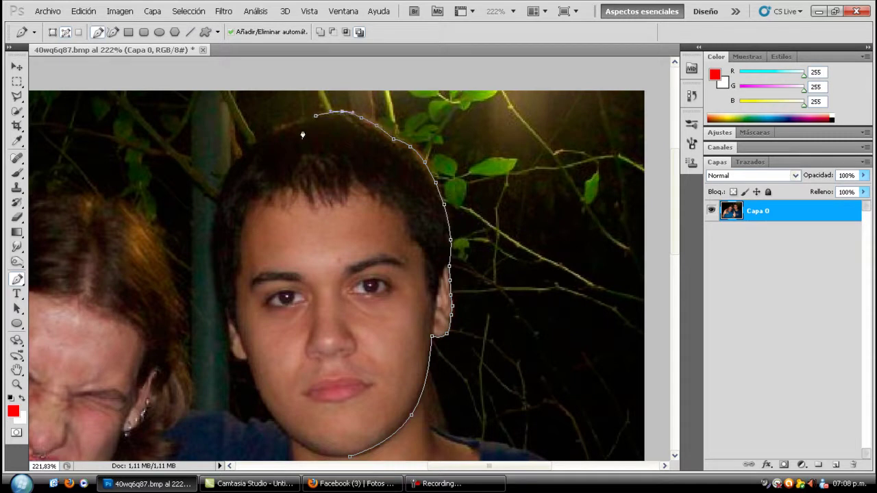
drag(275, 128, 287, 131)
- Curve the path down the left side of the head to temple level
drag(239, 158, 256, 140)
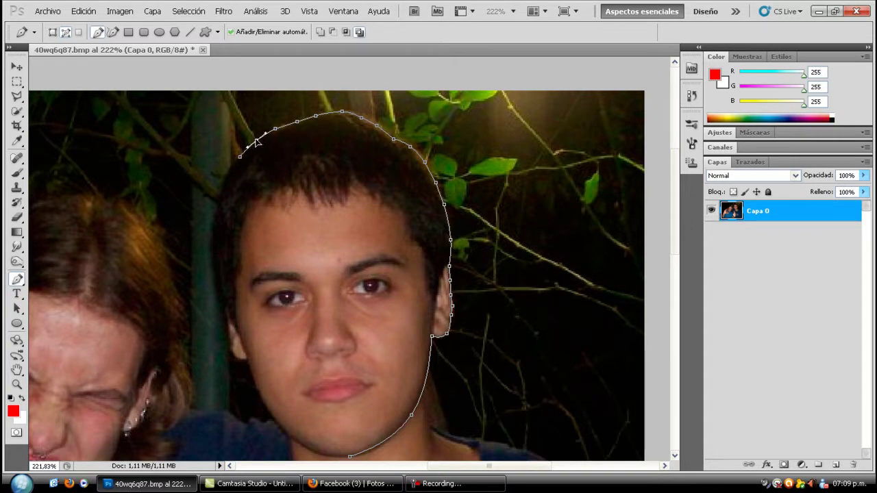
drag(218, 201, 227, 181)
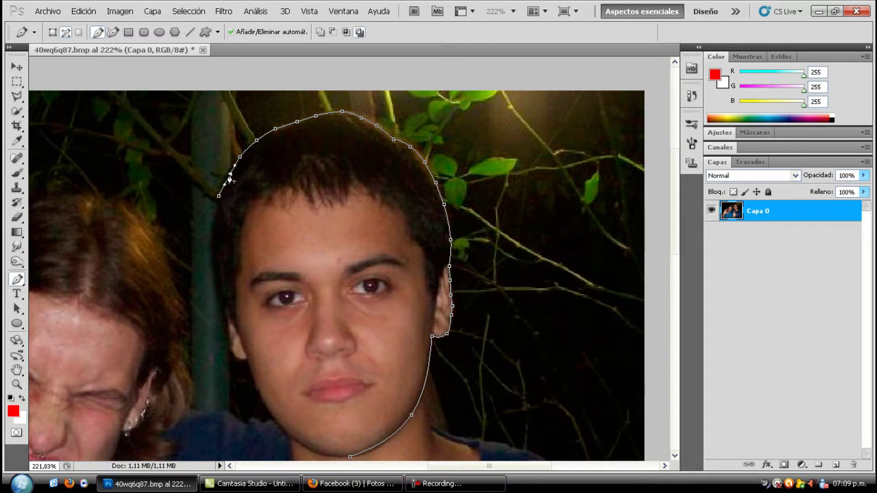
scroll(247, 199, down, 1)
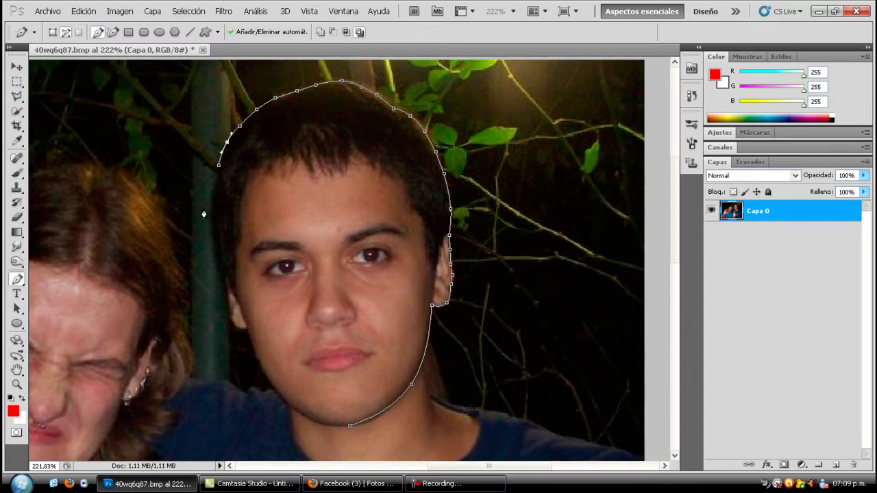
drag(214, 213, 213, 189)
scroll(238, 247, down, 1)
click(226, 261)
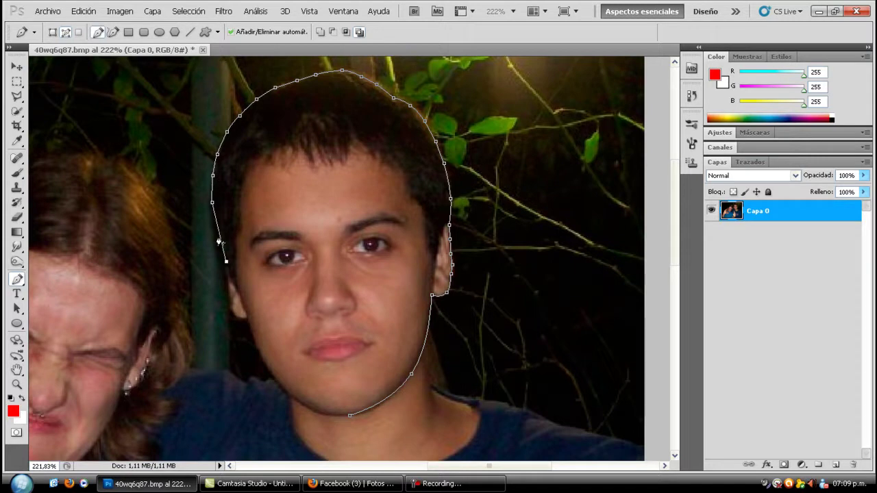
- Adjust the last left-side anchor and resume the path from its open end
drag(219, 240, 218, 240)
scroll(218, 239, down, 3)
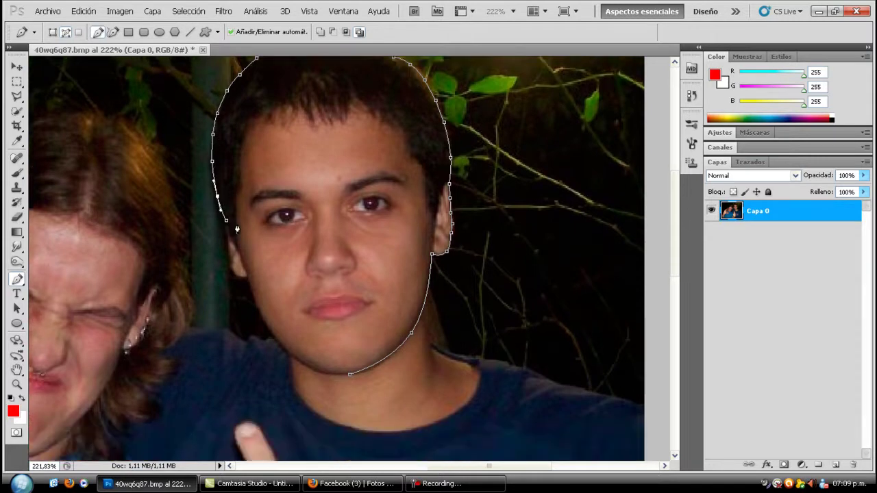
click(228, 239)
scroll(231, 257, down, 2)
scroll(232, 257, down, 2)
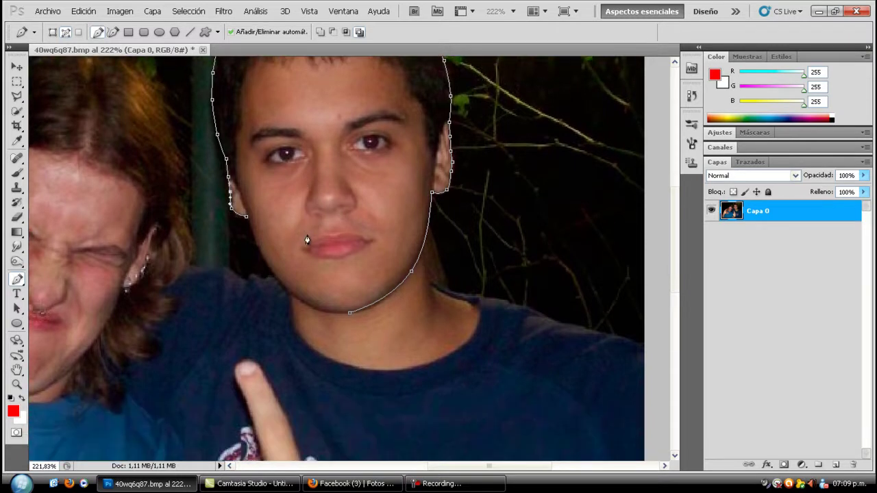
- Add anchors down the left jaw and curve the path back to the chin
click(286, 288)
drag(265, 251, 260, 253)
drag(338, 313, 311, 309)
scroll(356, 322, up, 1)
scroll(411, 346, up, 1)
scroll(471, 352, up, 1)
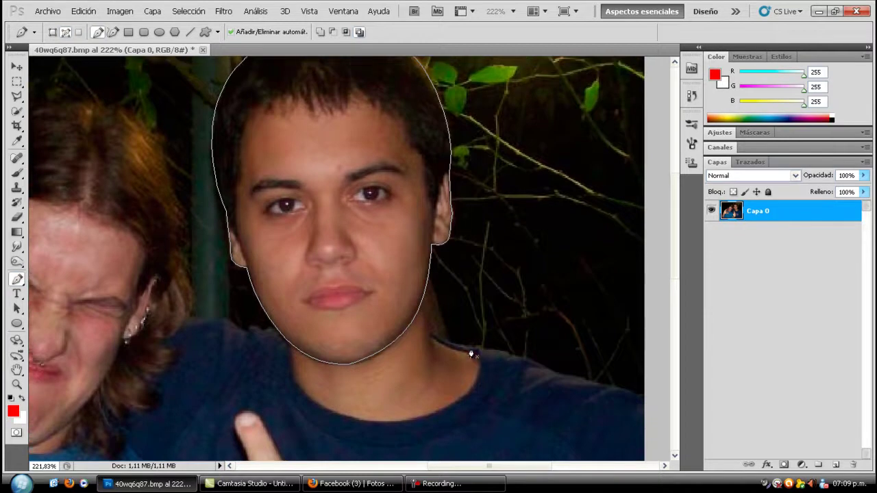
scroll(467, 353, up, 1)
scroll(465, 352, up, 1)
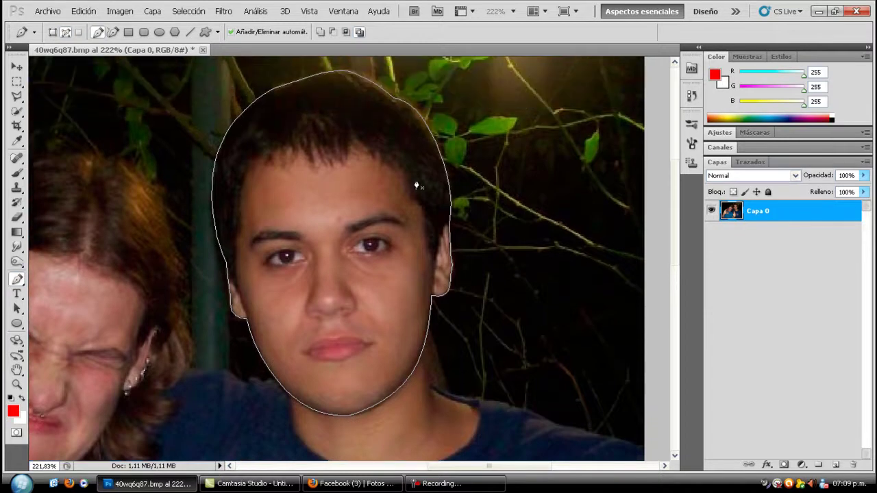
scroll(417, 190, down, 1)
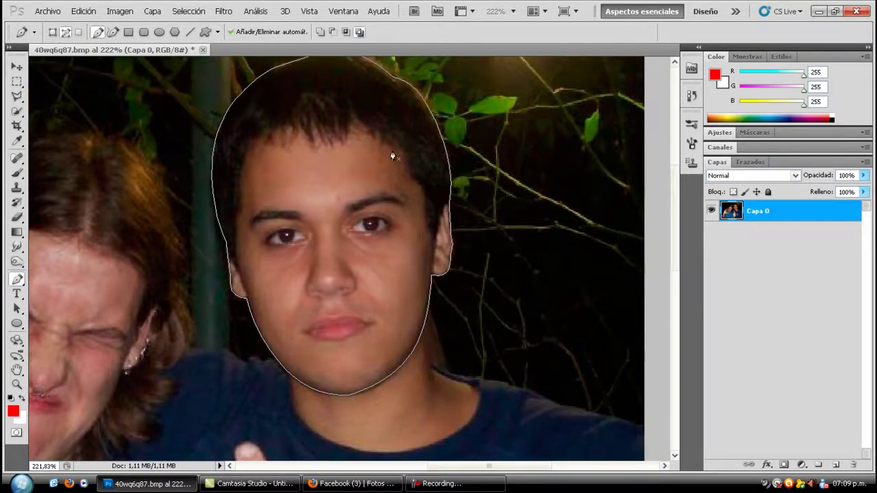
- Turn the closed face path into a selection with Hacer selección, then zoom out
right_click(214, 186)
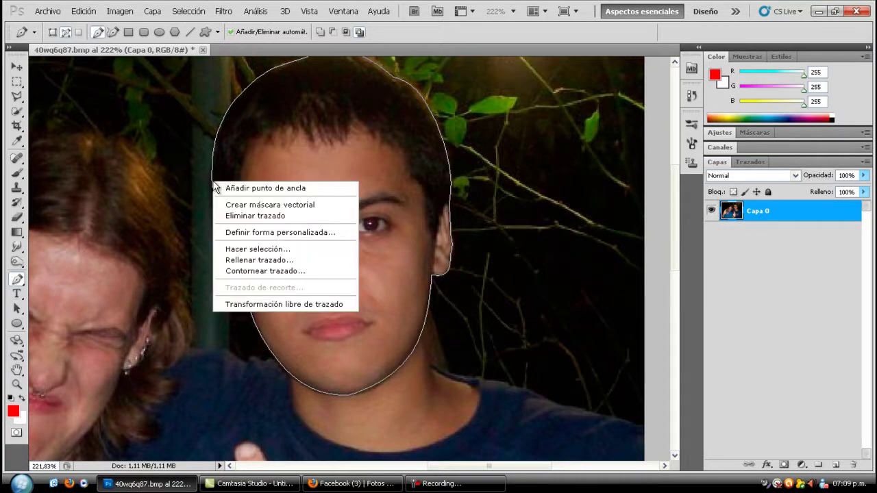
click(274, 250)
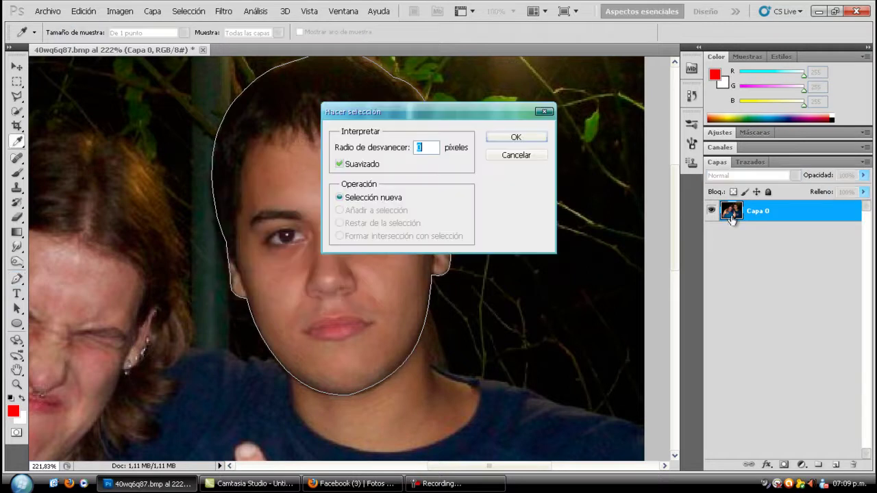
click(516, 138)
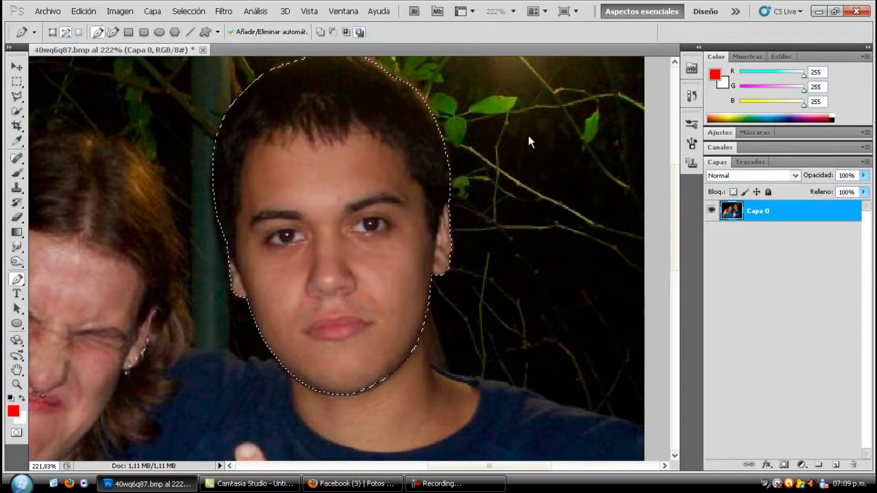
key(z)
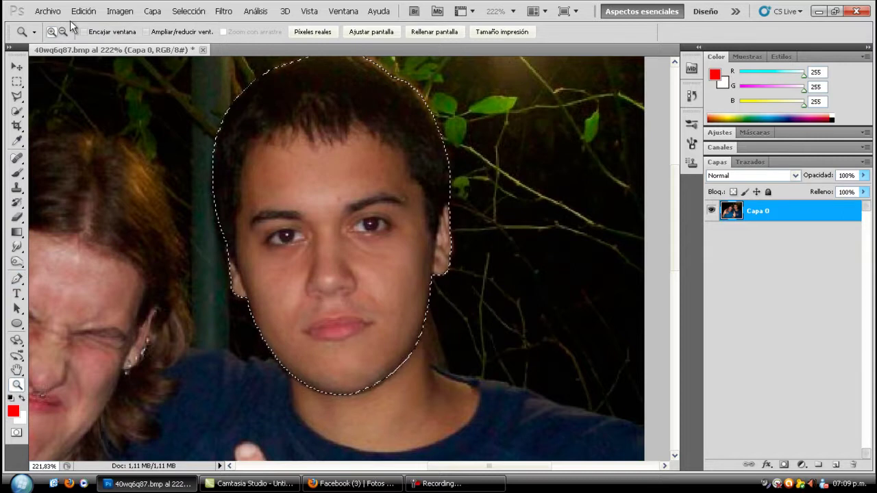
alt+click(214, 141)
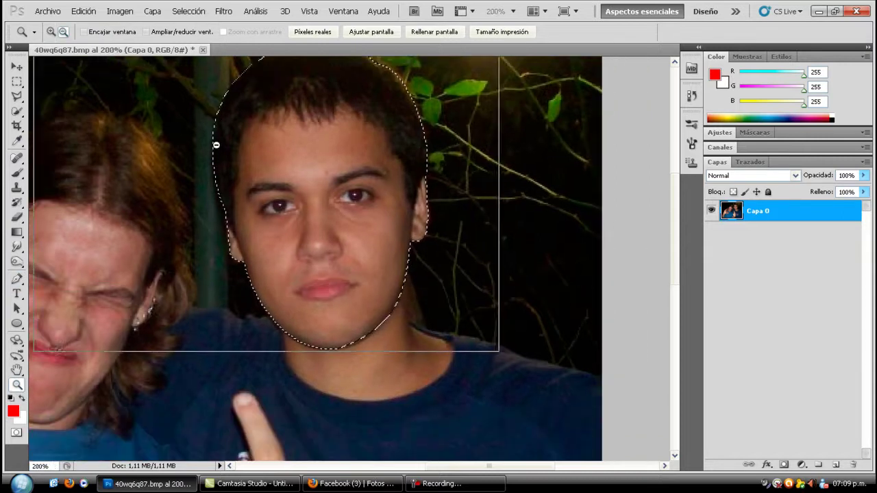
alt+click(214, 142)
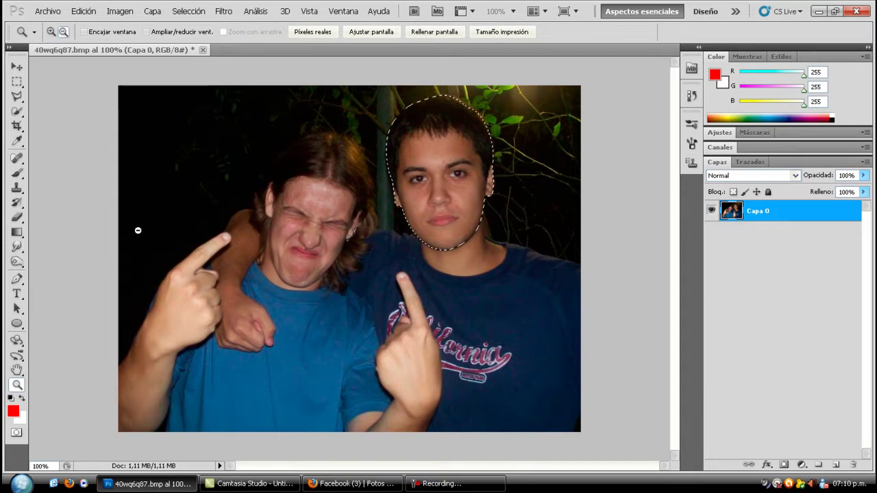
- Invert the face selection, delete the background to transparency, and deselect
click(17, 66)
right_click(448, 184)
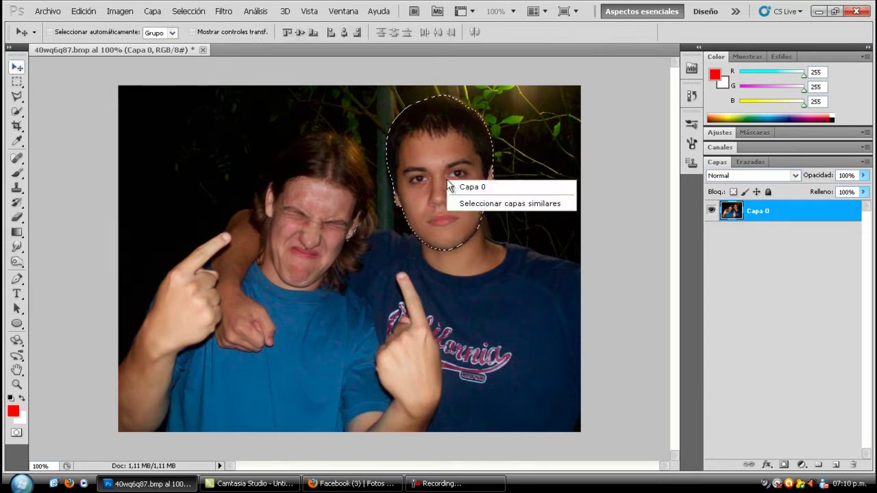
click(13, 81)
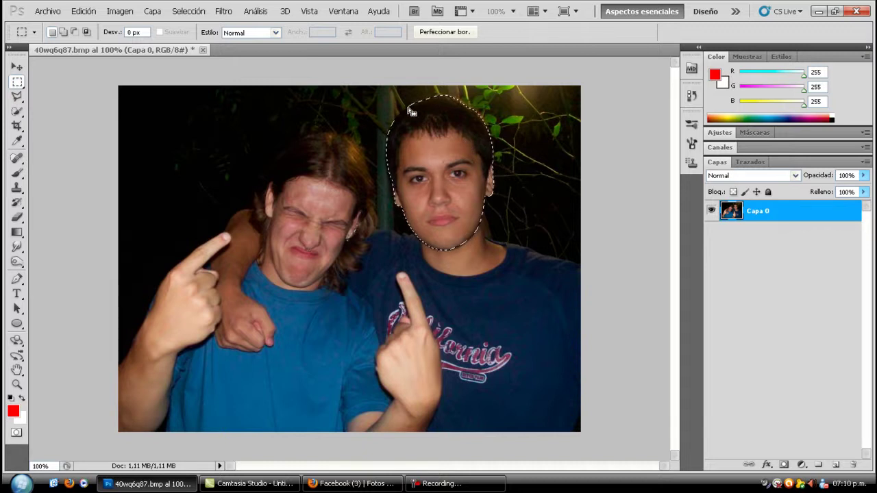
right_click(443, 149)
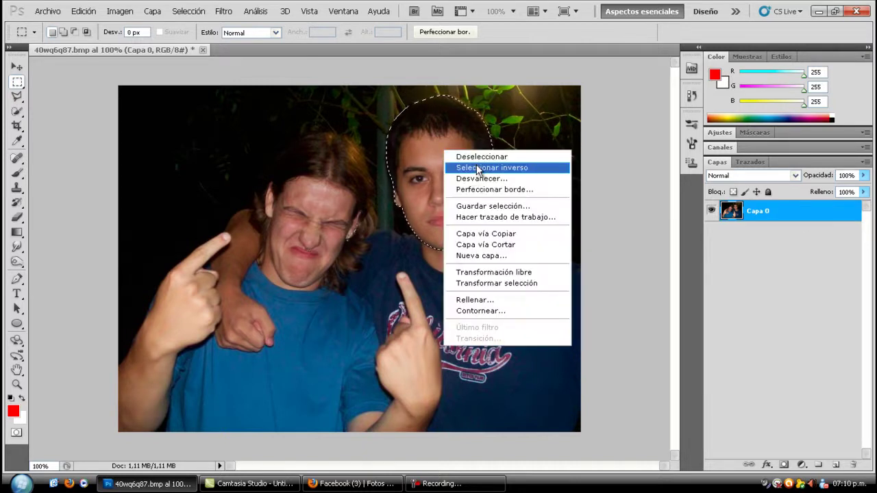
click(479, 168)
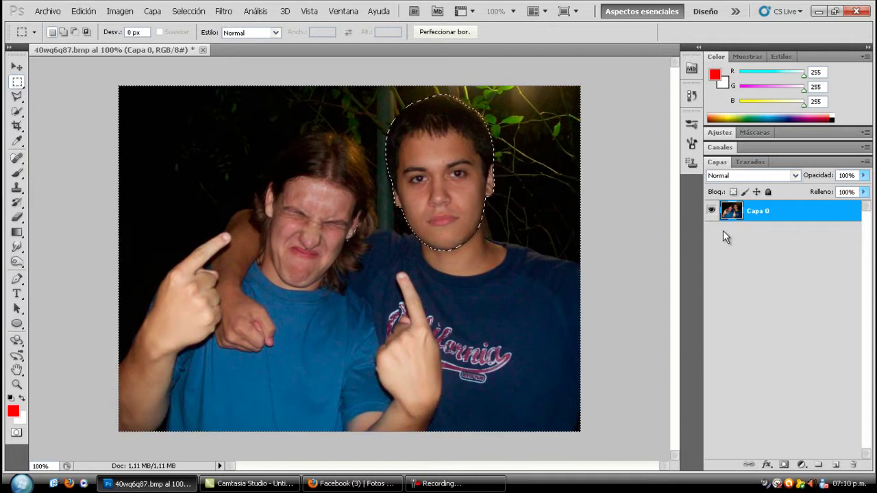
key(ctrl+shift+i)
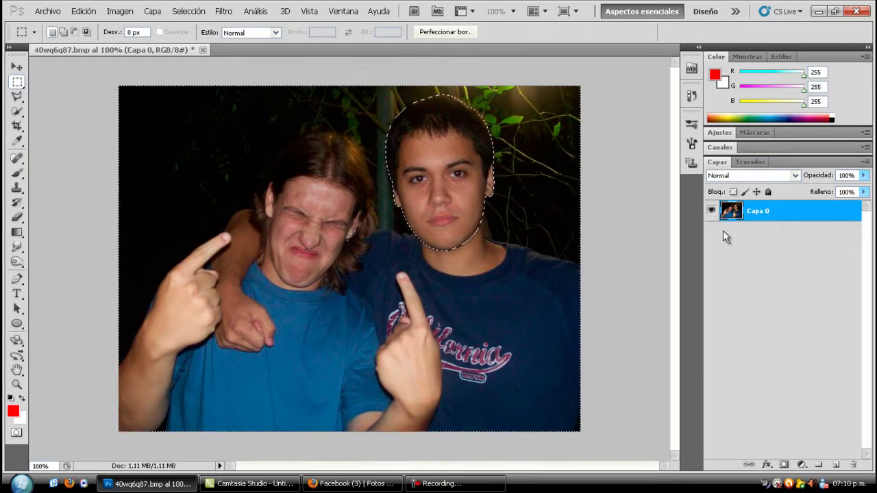
key(Delete)
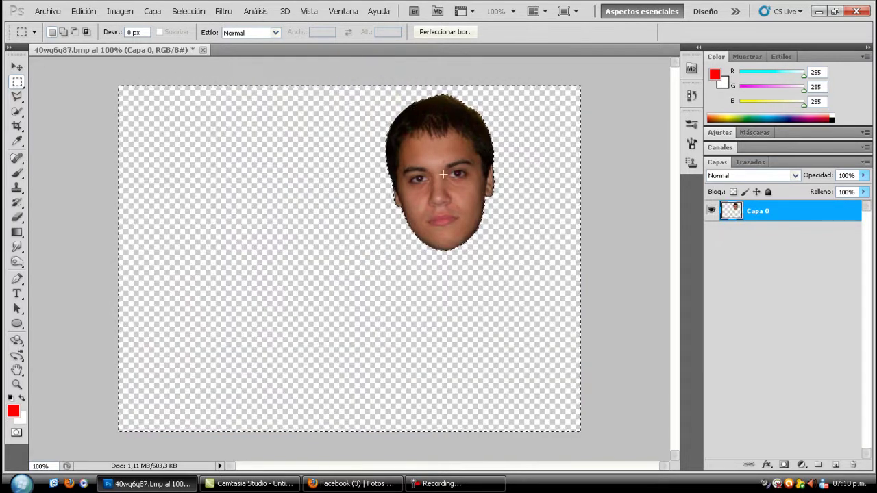
right_click(444, 176)
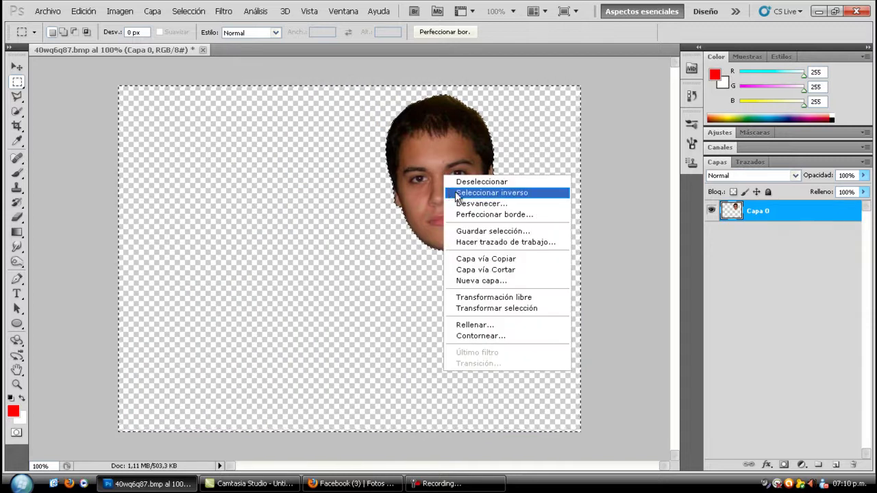
click(465, 182)
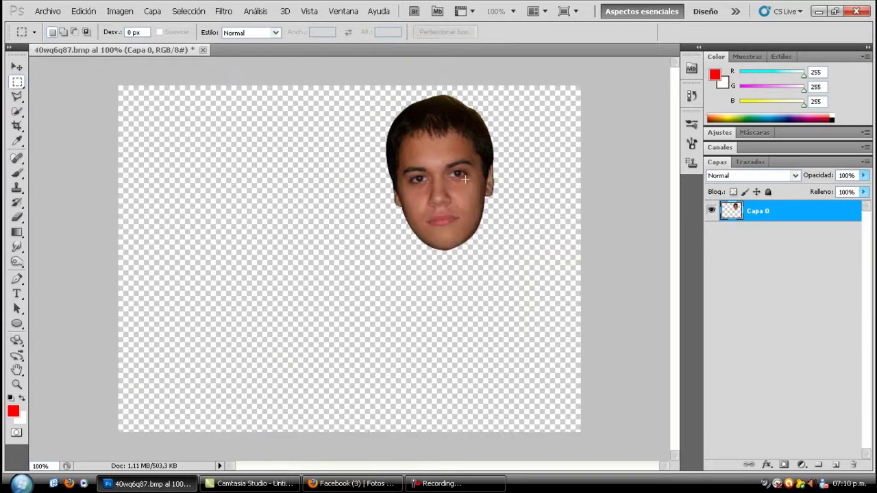
- Move the face to the lower left and Alt-drag copies into two rows of three
click(17, 67)
mouse_move(467, 151)
mouse_down()
mouse_move(264, 237)
mouse_move(234, 175)
mouse_move(474, 151)
mouse_move(250, 298)
mouse_up()
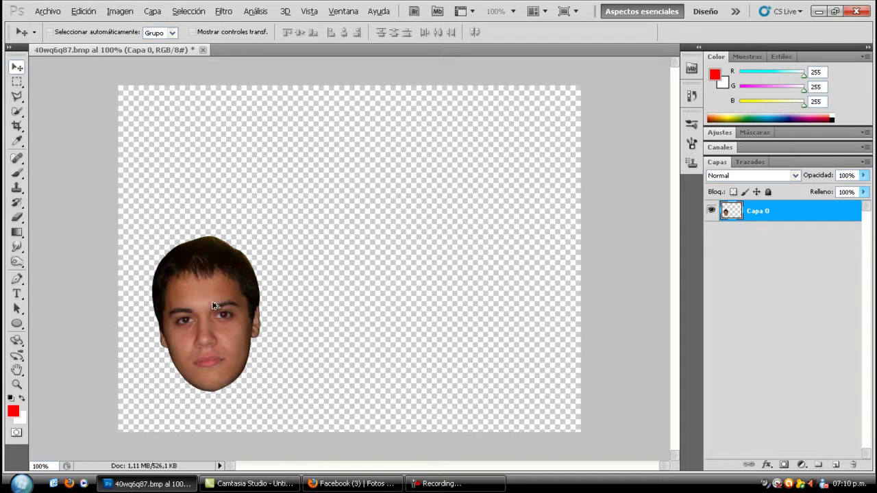
mouse_move(213, 305)
alt+mouse_down()
mouse_move(203, 146)
mouse_move(356, 141)
alt+mouse_up()
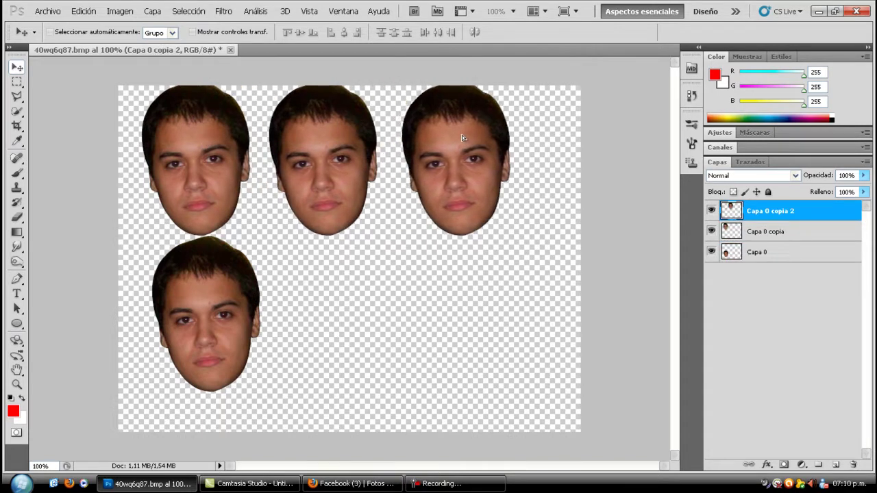
alt+drag(356, 140, 467, 137)
mouse_move(336, 156)
mouse_down()
mouse_move(206, 320)
mouse_move(464, 168)
mouse_move(460, 332)
mouse_move(471, 323)
mouse_up()
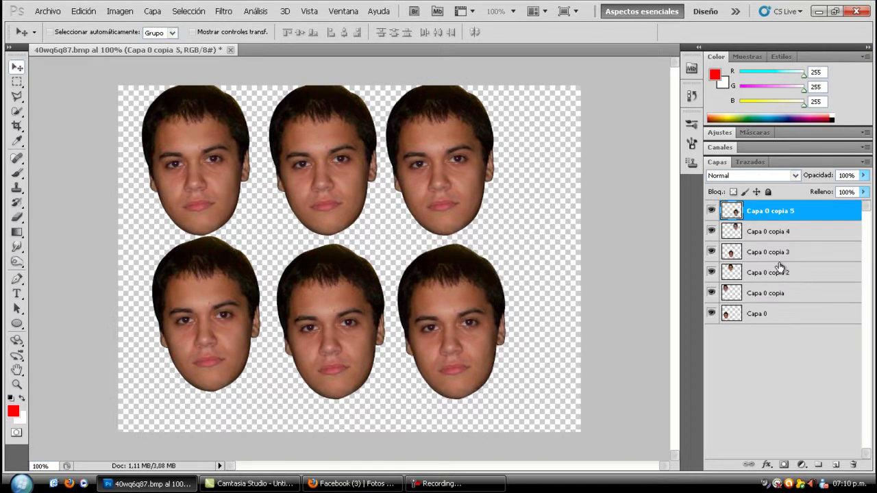
- Toggle visibility of the top-left, top-middle and bottom-middle face layers
click(767, 252)
click(711, 292)
click(711, 272)
click(711, 251)
click(711, 272)
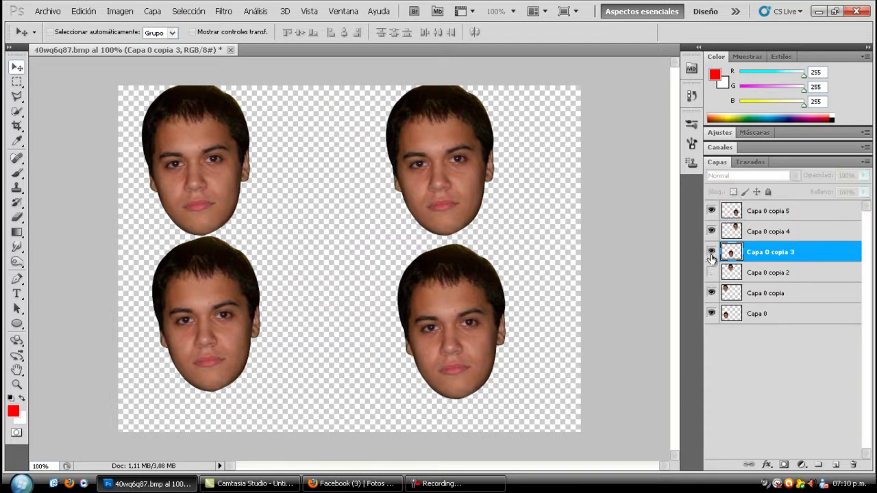
click(711, 252)
click(711, 272)
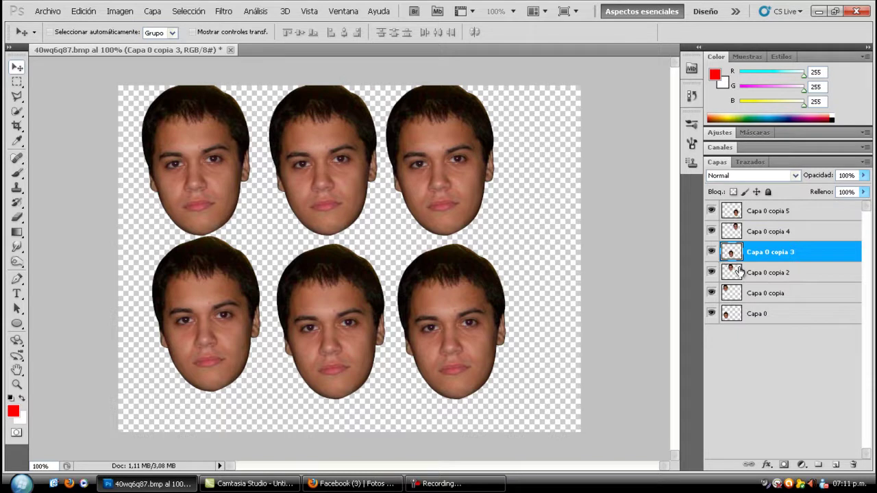
- Raise the Rojo curve on Capa 0 copia 3 to tint the bottom-middle face red
click(130, 15)
mouse_move(128, 41)
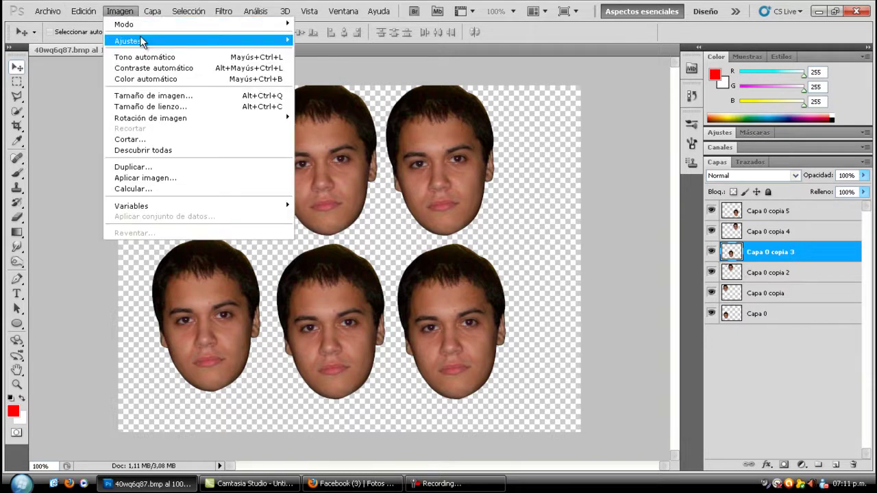
click(361, 62)
click(577, 154)
click(568, 183)
drag(641, 248, 614, 226)
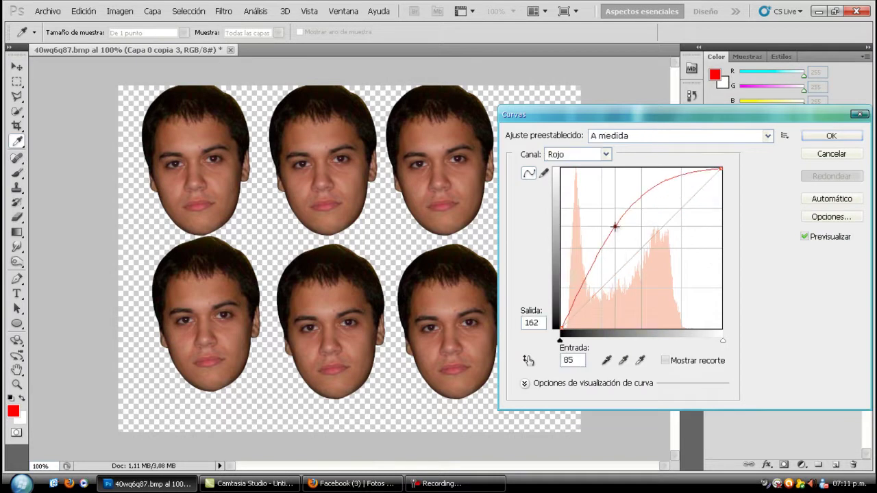
click(831, 135)
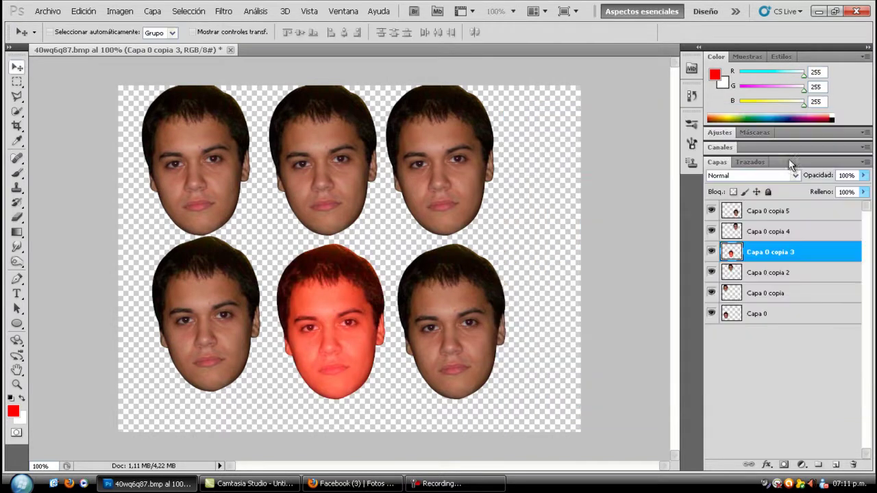
- Raise the Verde curve on Capa 0 copia 2 to tint the top-middle face green
click(751, 275)
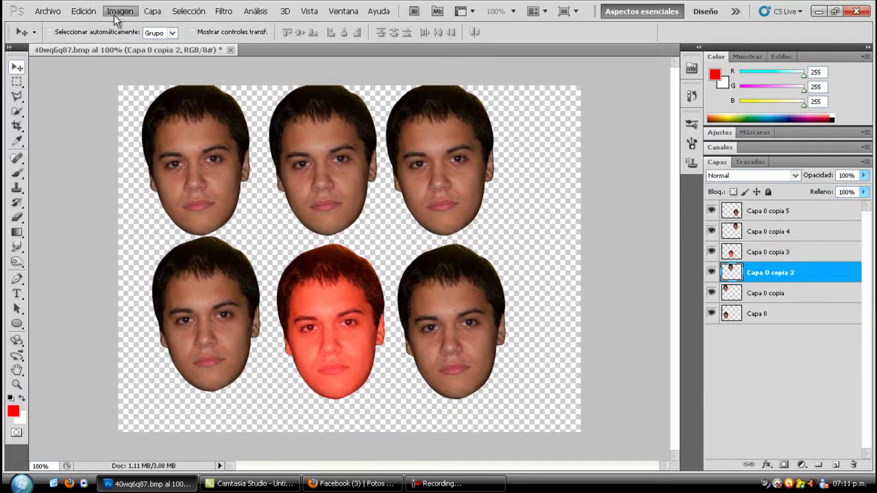
click(119, 11)
click(341, 62)
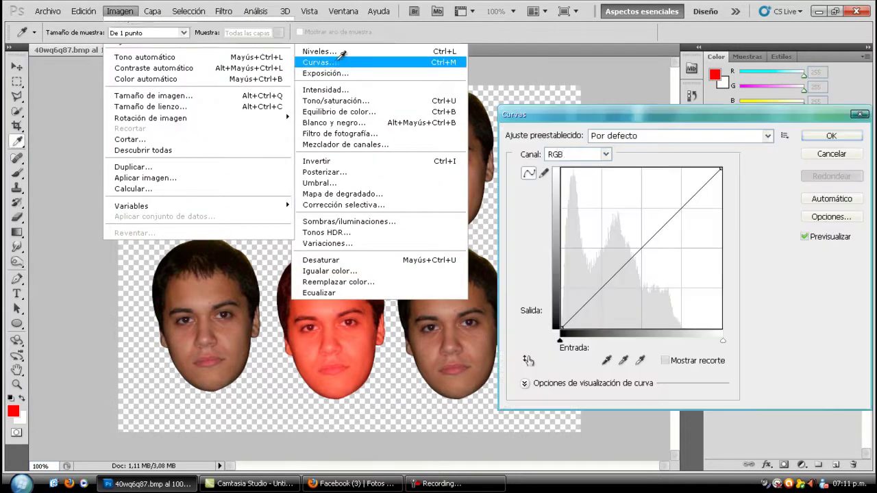
click(600, 154)
click(569, 186)
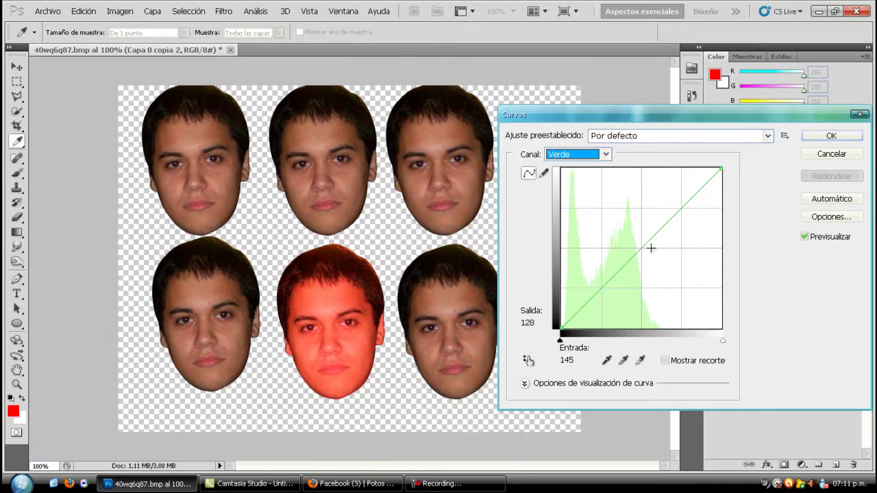
drag(651, 248, 608, 226)
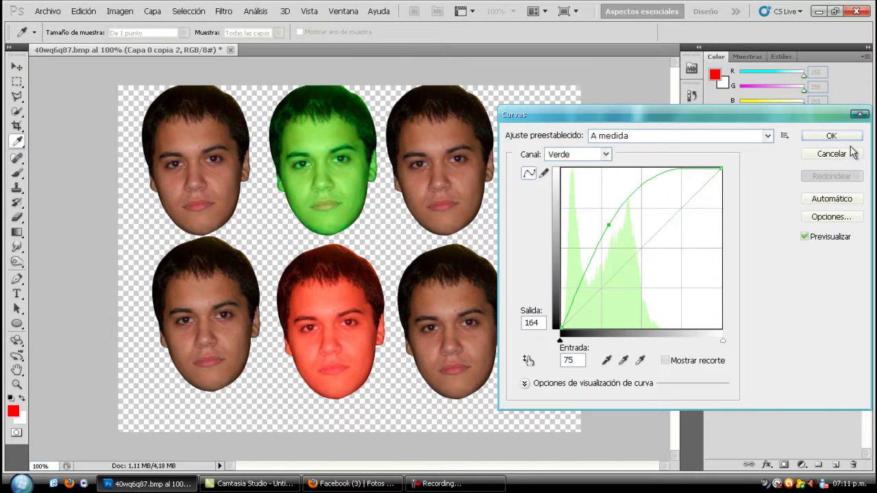
click(810, 136)
click(767, 293)
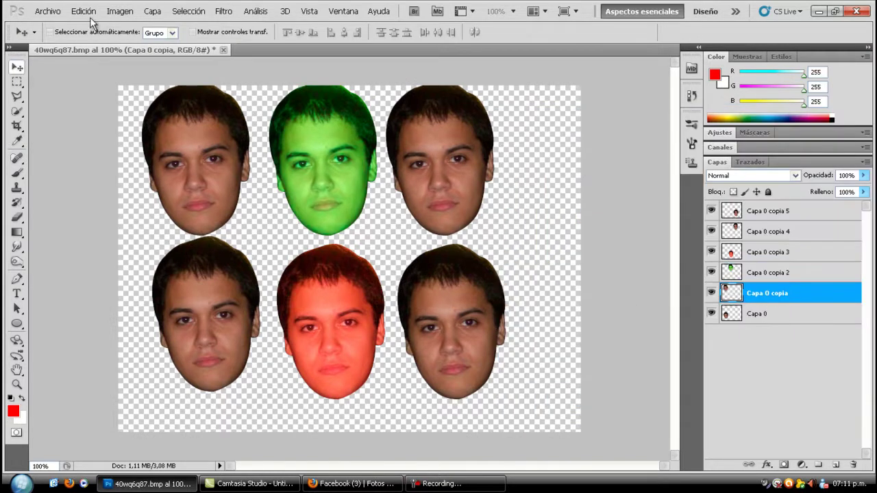
- Pull up the Azul curve on Capa 0 copia to tint the top-left face blue
click(120, 11)
click(358, 61)
click(562, 155)
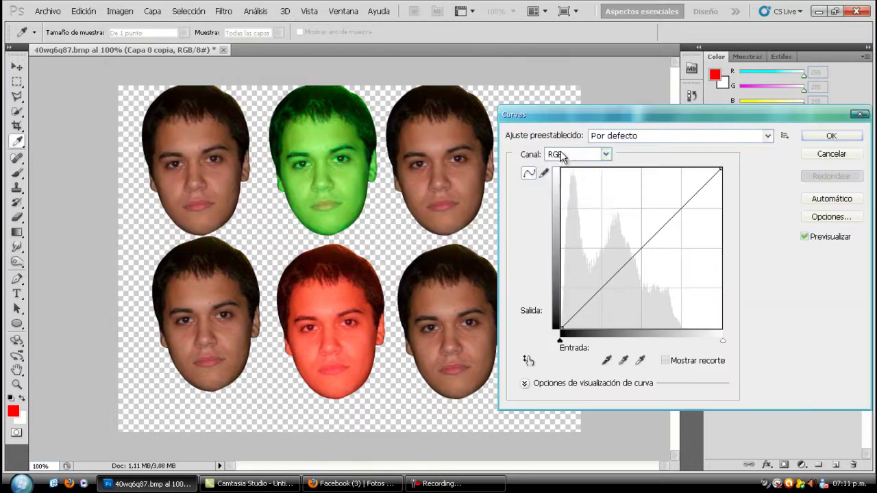
click(556, 197)
mouse_move(648, 249)
mouse_down()
mouse_move(575, 200)
mouse_move(589, 218)
mouse_up()
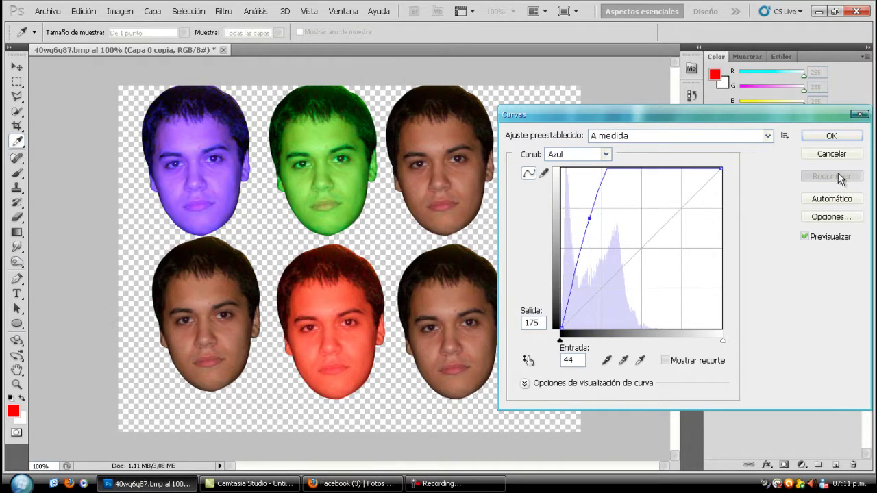
click(830, 135)
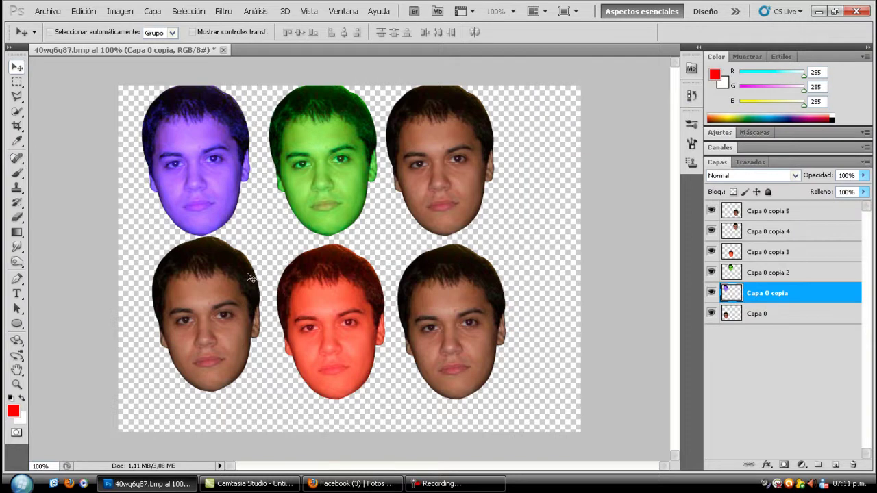